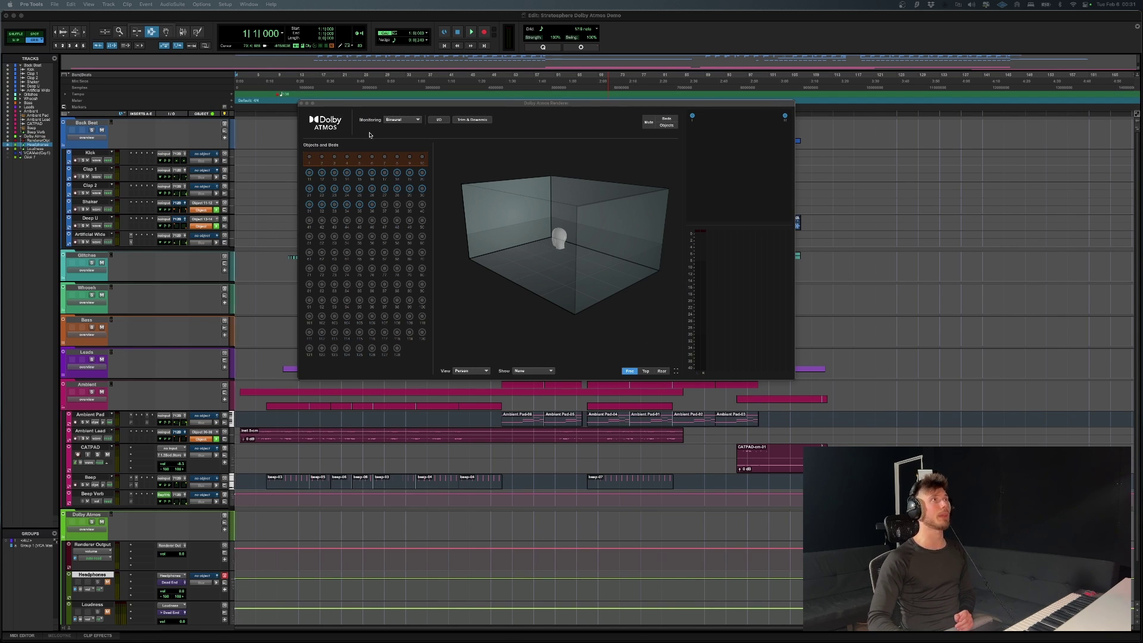
Activate the session window and bring the Dolby Atmos Renderer back into view.
left_click(607, 125)
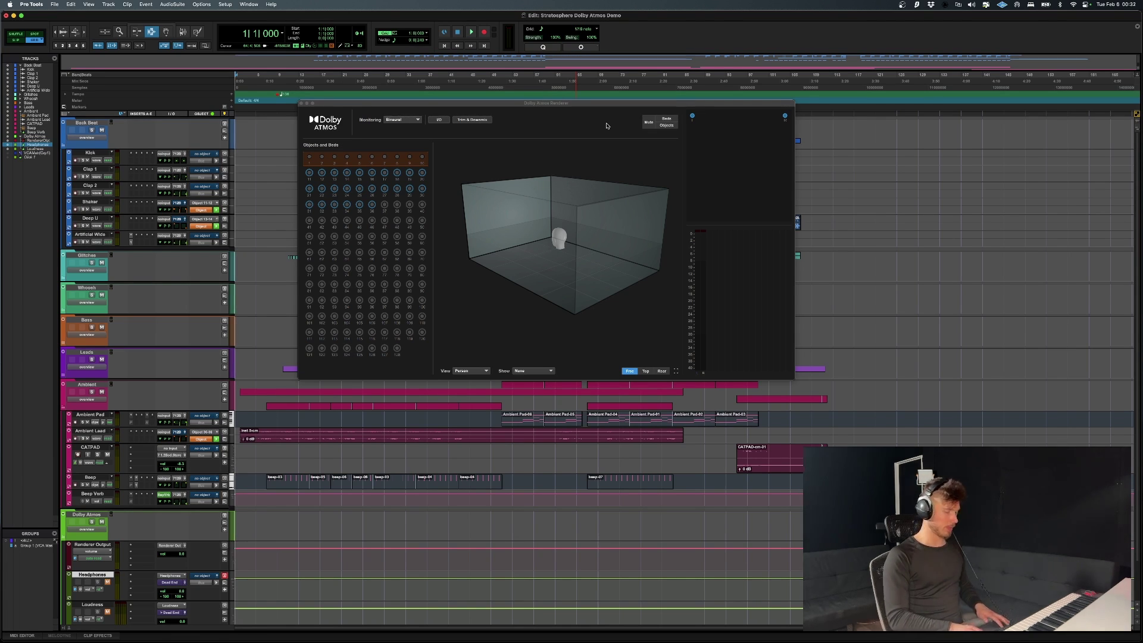
key("super+h")
key("super+Tab")
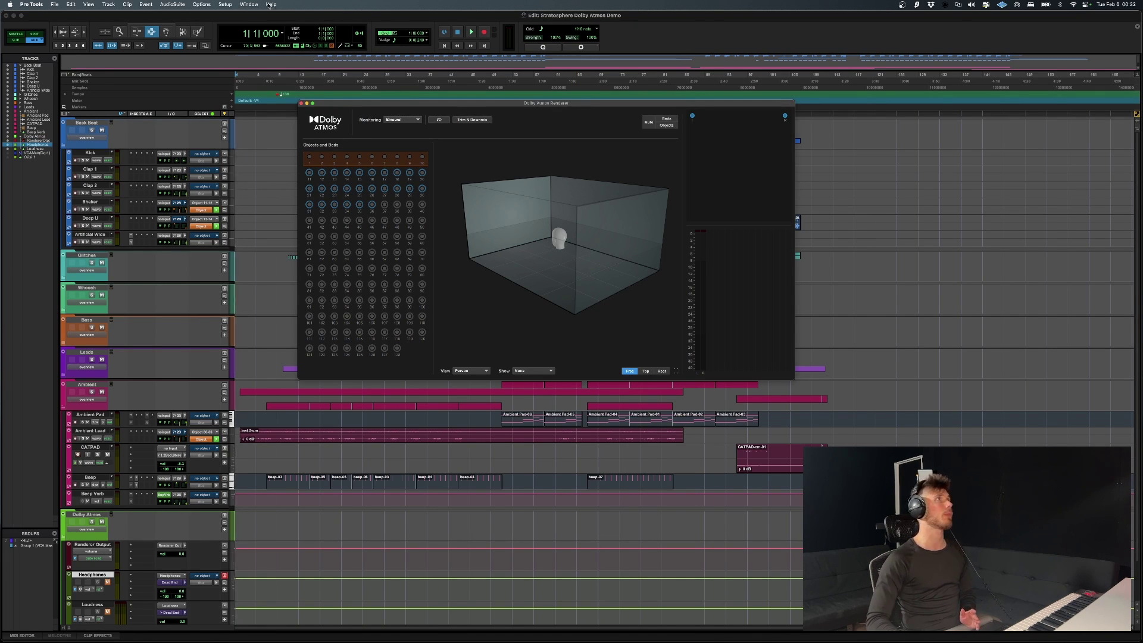
left_click(248, 5)
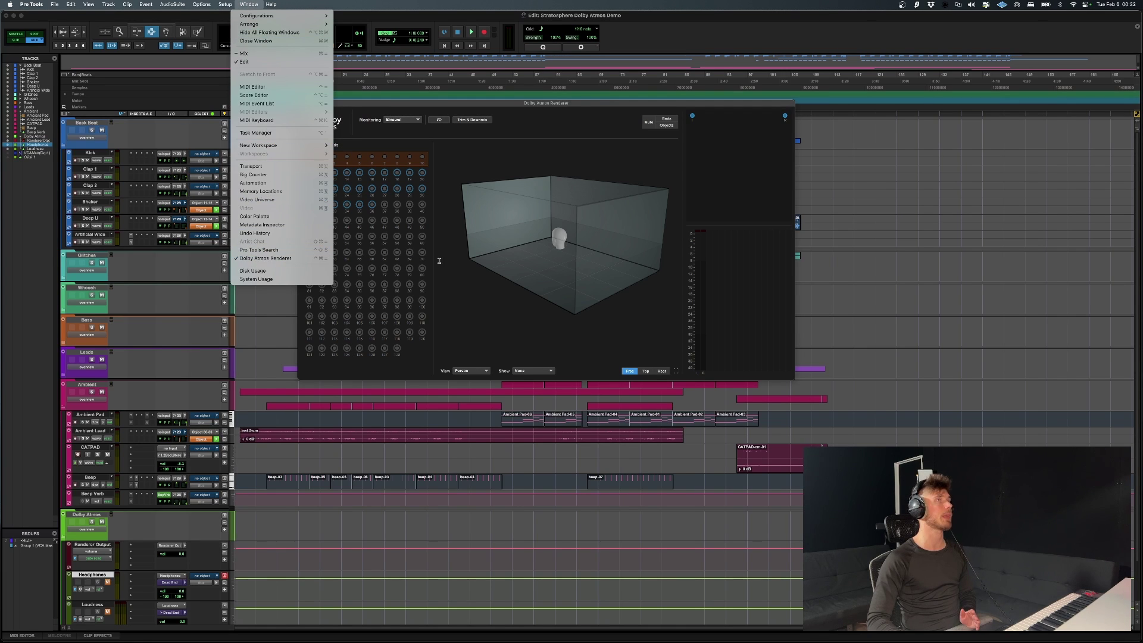
left_click(616, 106)
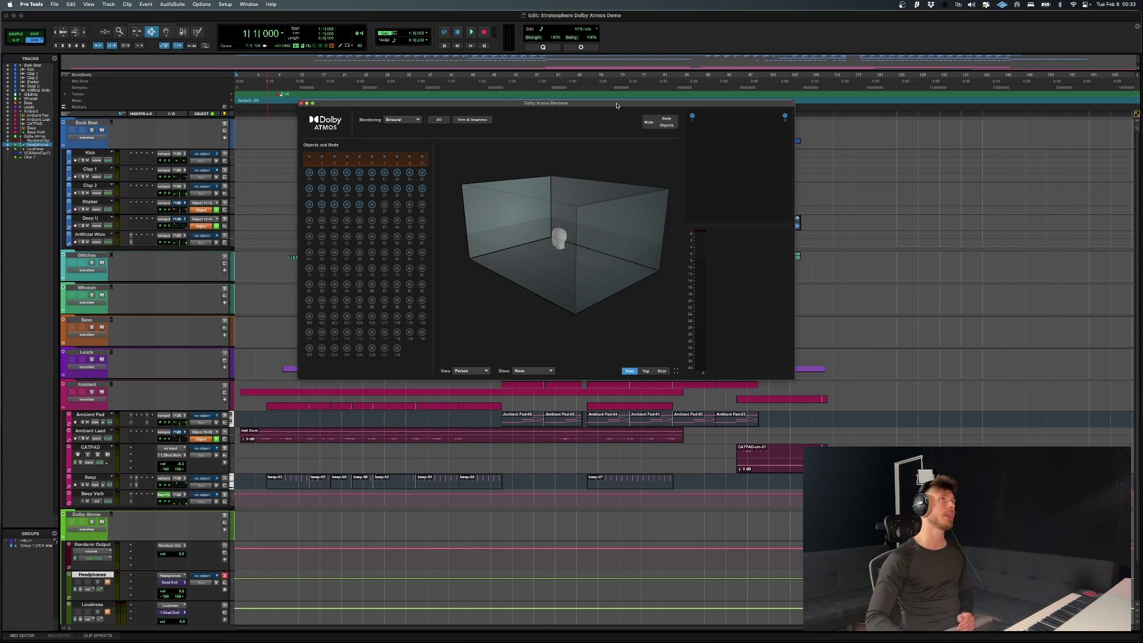
Move the renderer lower right and switch its monitoring to 2.0, then back to Binaural.
left_click_drag(616, 105, 744, 197)
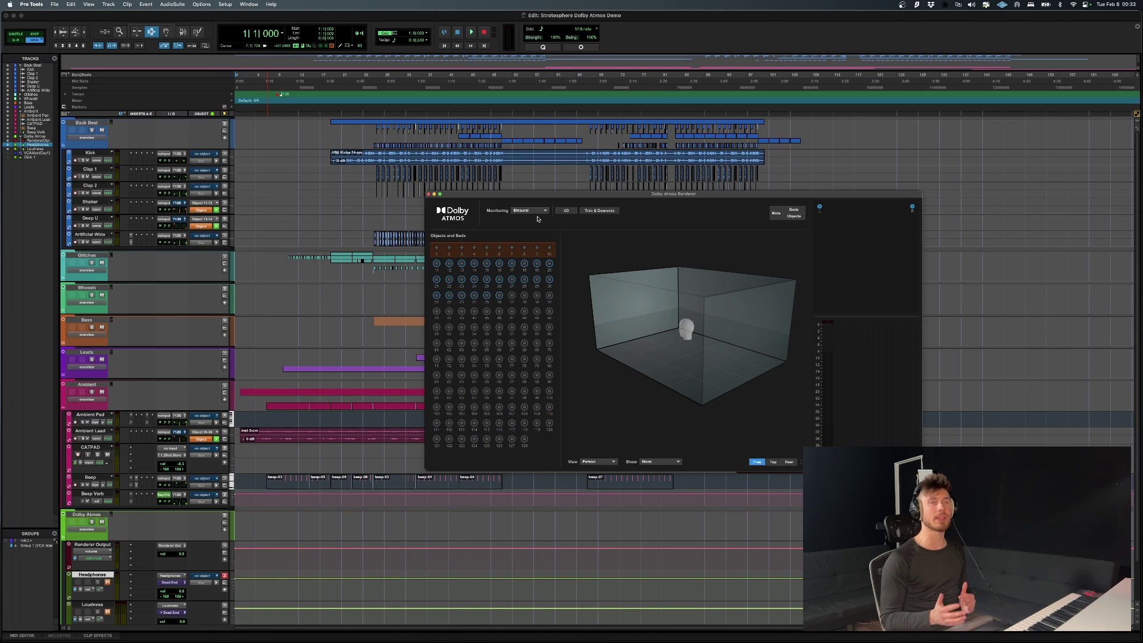
left_click(538, 219)
left_click(535, 215)
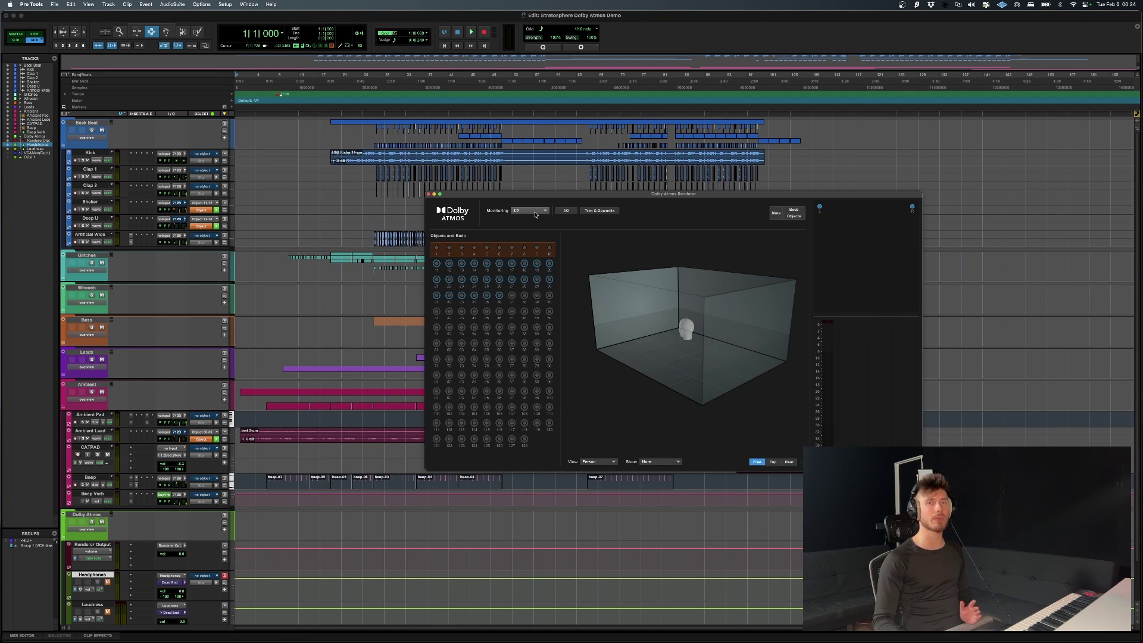
left_click(535, 214)
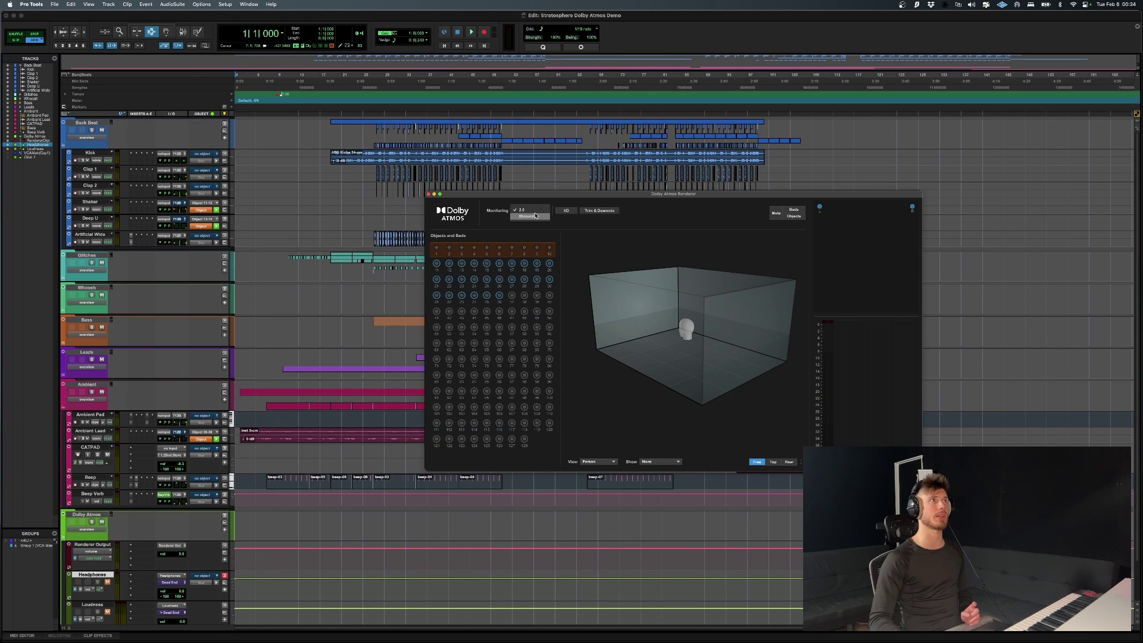
left_click(535, 216)
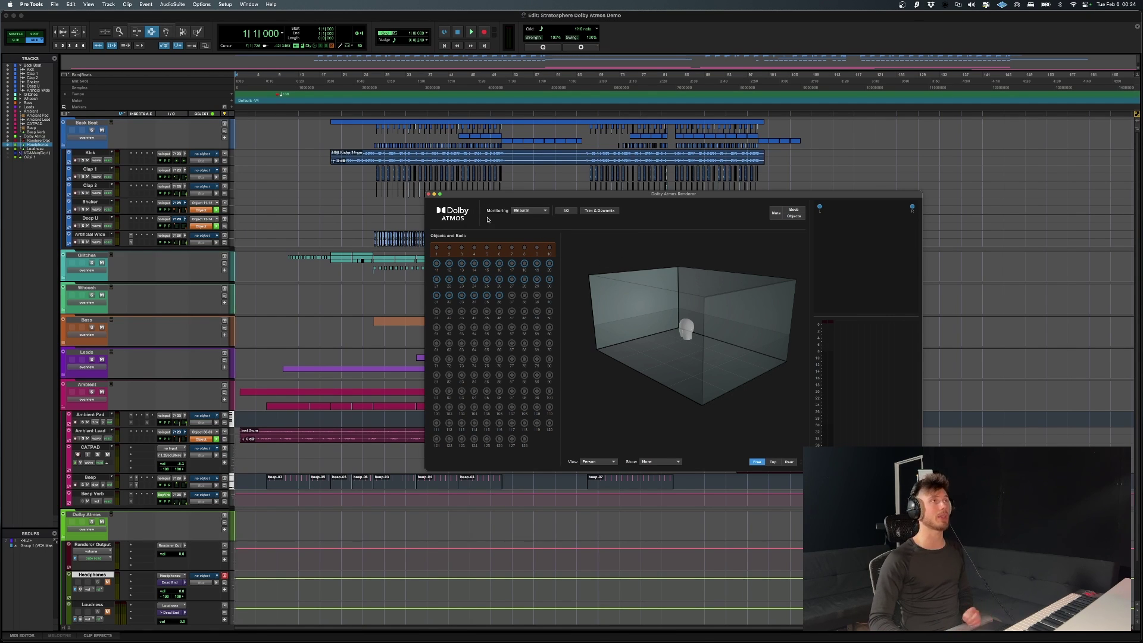
Nudge the renderer up-left and toggle its Mute, Beds and Objects buttons off and on.
left_click_drag(602, 196, 568, 166)
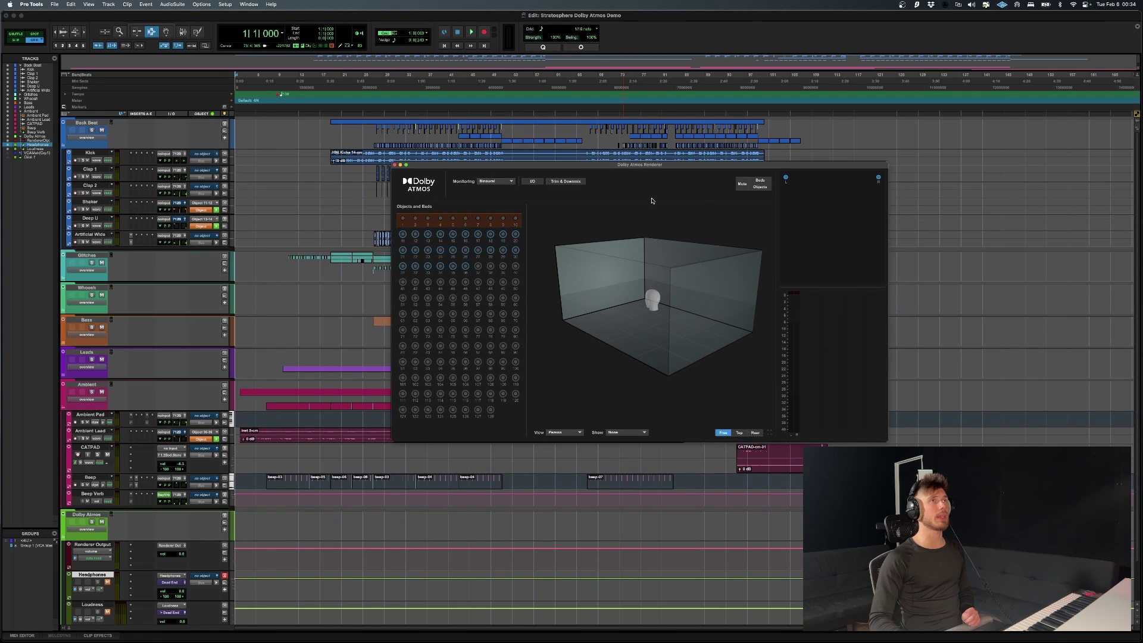
left_click(743, 184)
left_click(743, 184)
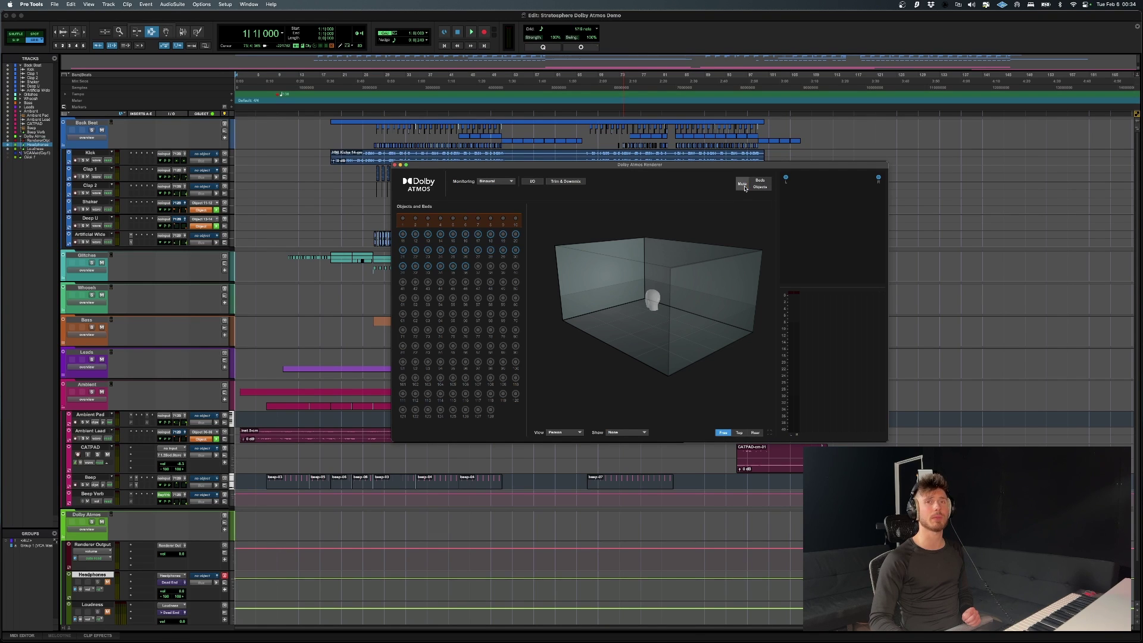
left_click(760, 181)
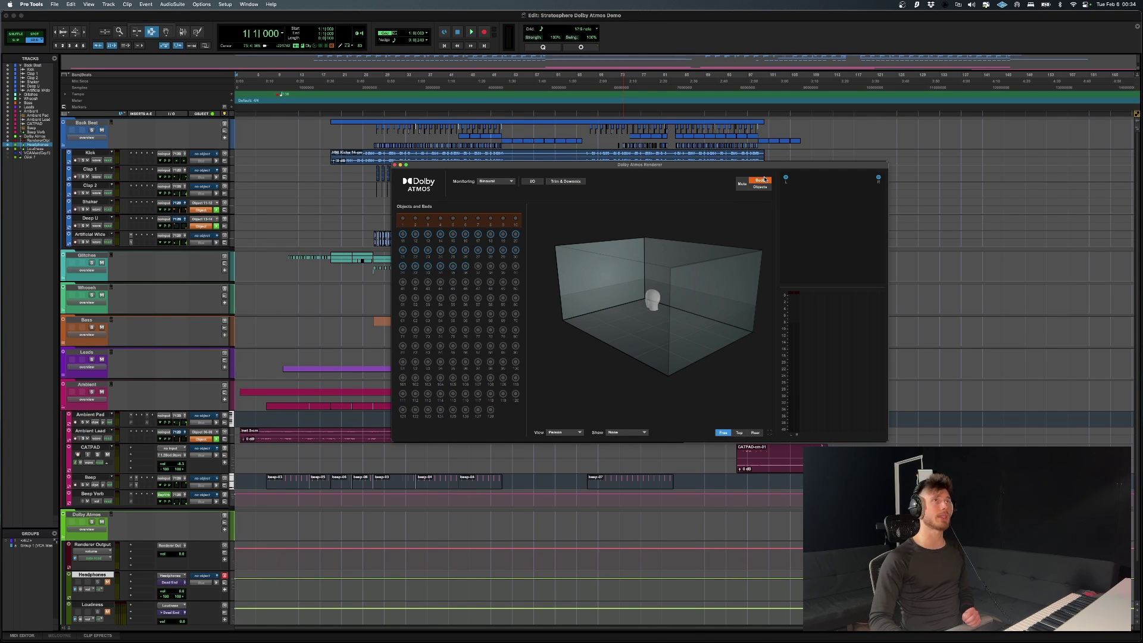
left_click(760, 180)
left_click(766, 189)
left_click(766, 189)
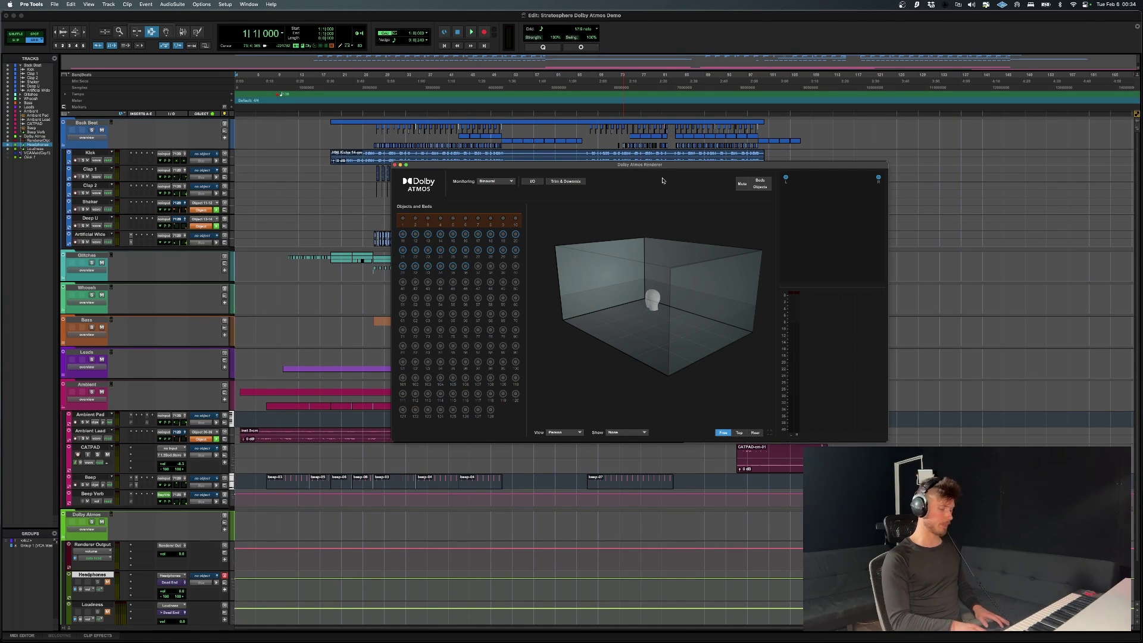
Close the renderer and maximise the Mix window with all channel strips shown.
key("super+w")
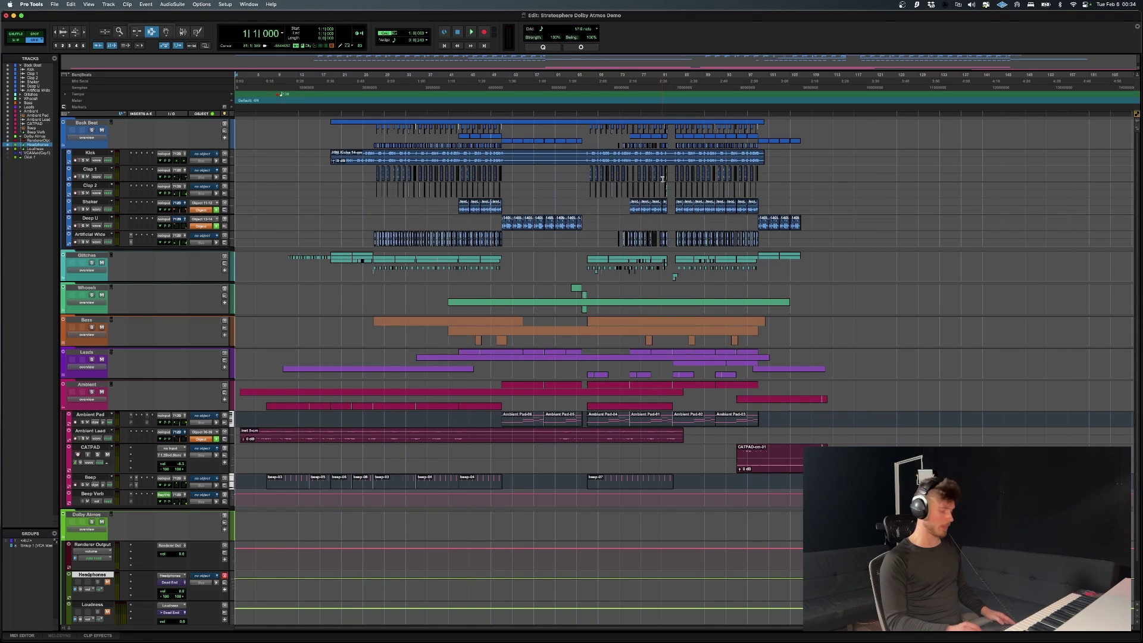
key("super+equal")
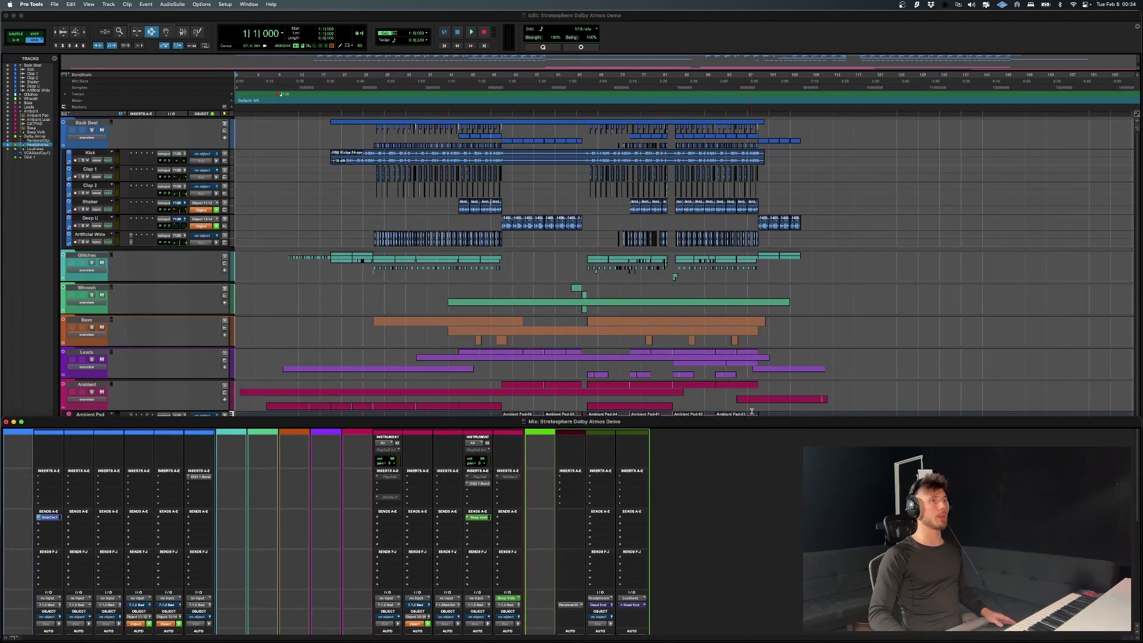
double_click(720, 422)
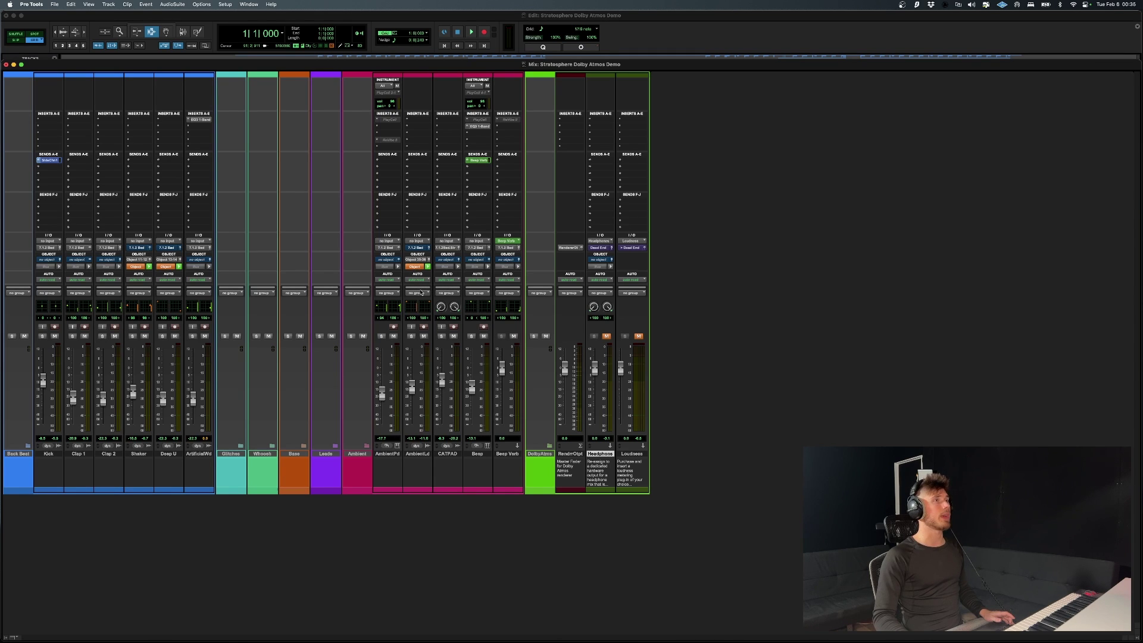
right_click(420, 118)
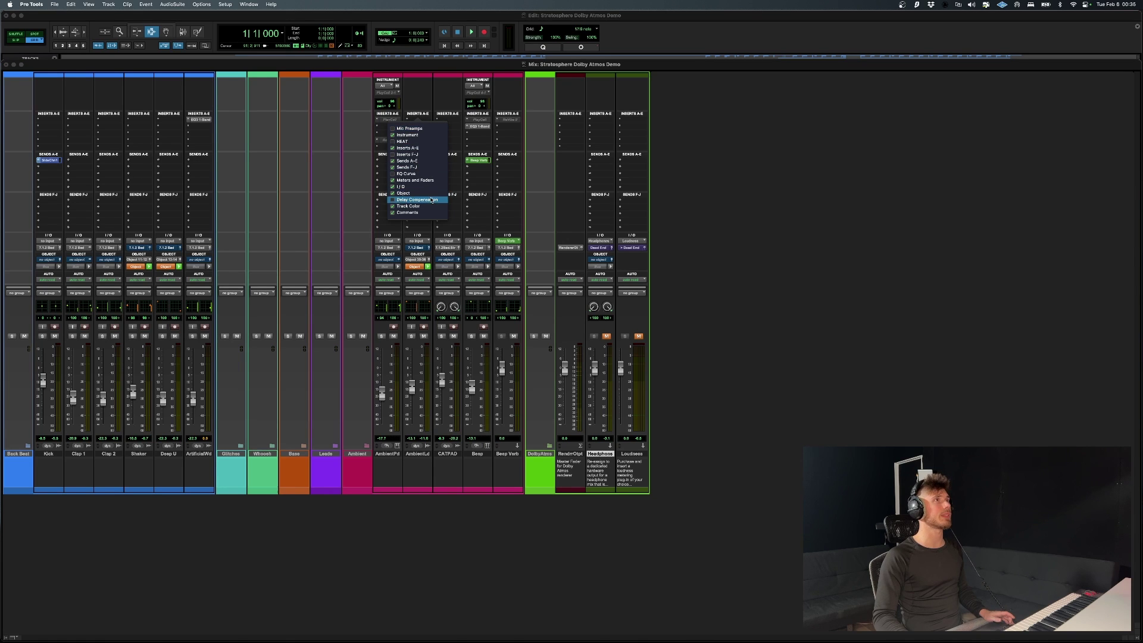
left_click(400, 194)
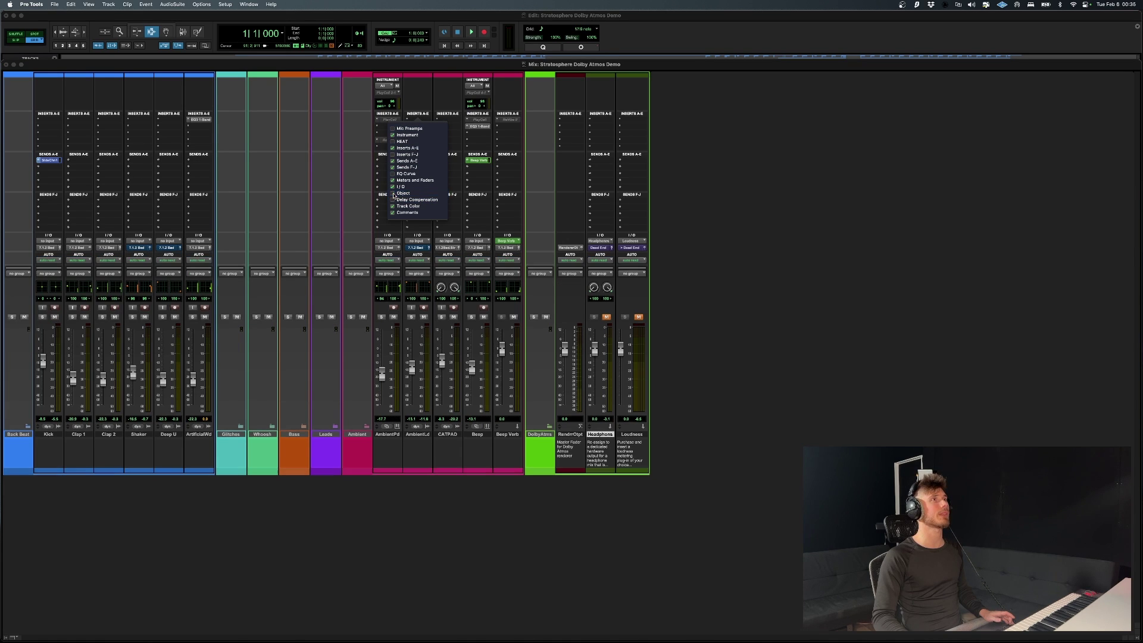
left_click(400, 194)
left_click(420, 99)
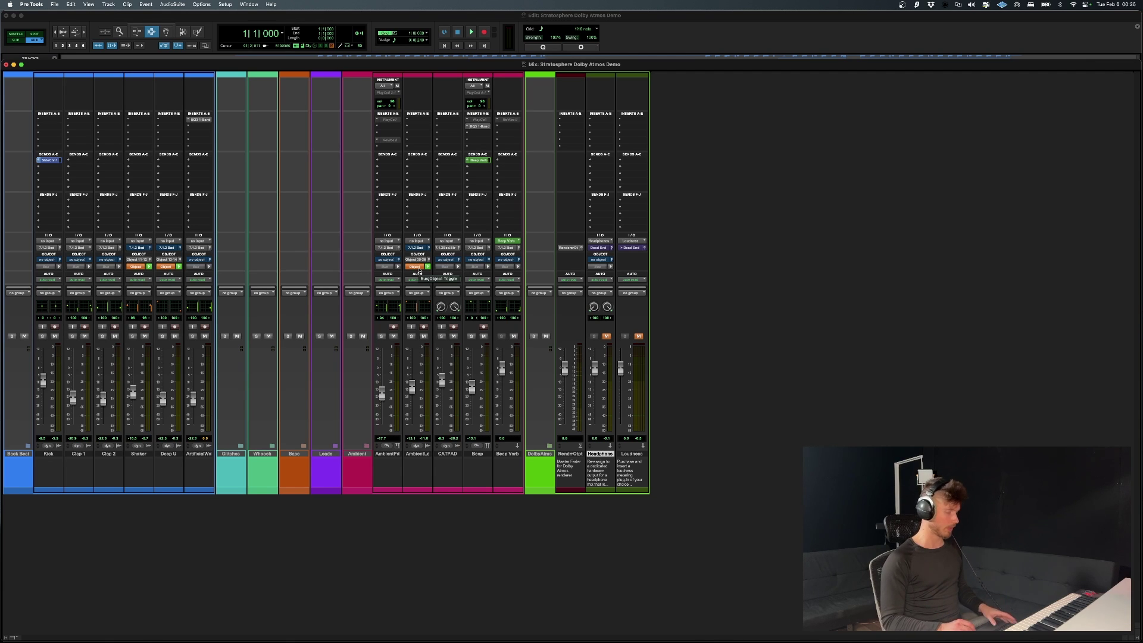
Play the session in the Edit window with the renderer open, stop, and toggle Objects mute.
key("space")
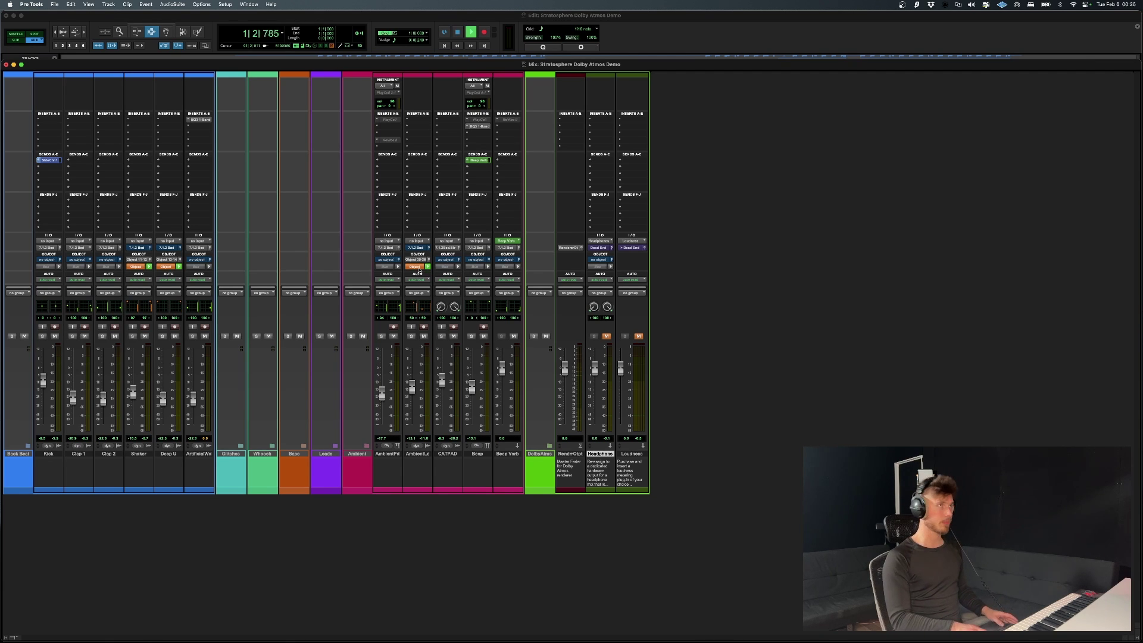
key("super+equal")
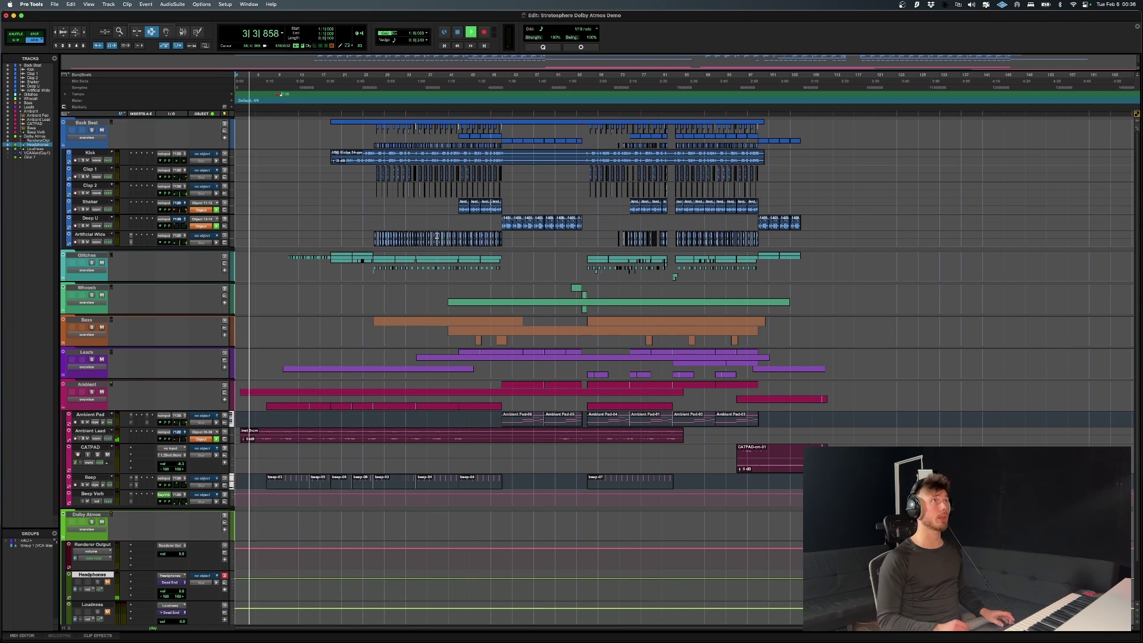
key("super+alt+a")
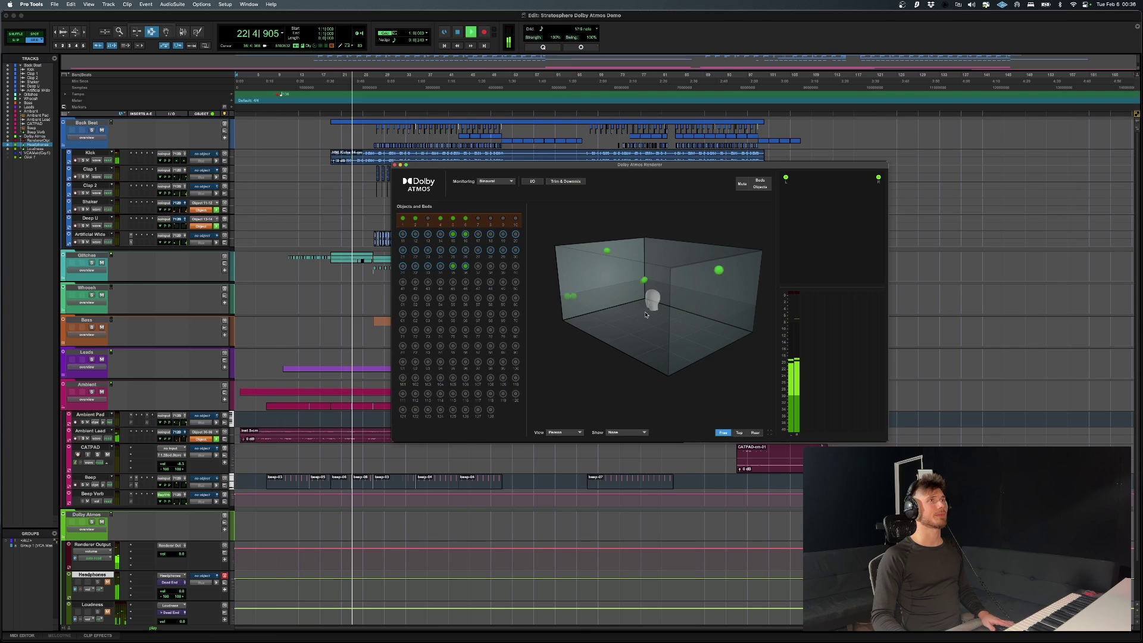
key("space")
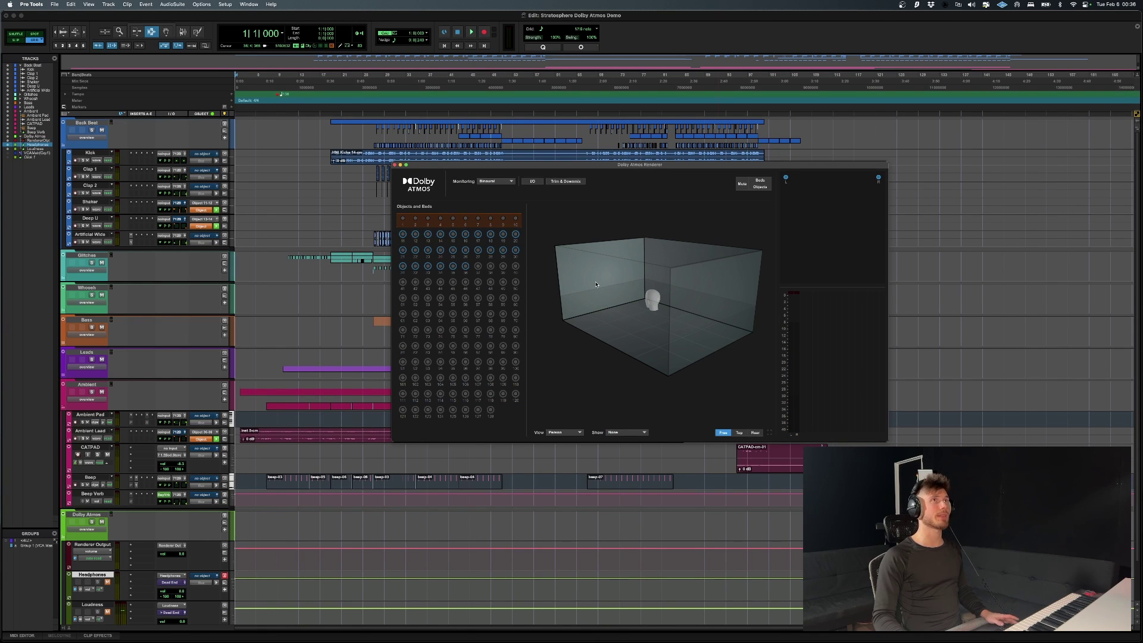
left_click(764, 187)
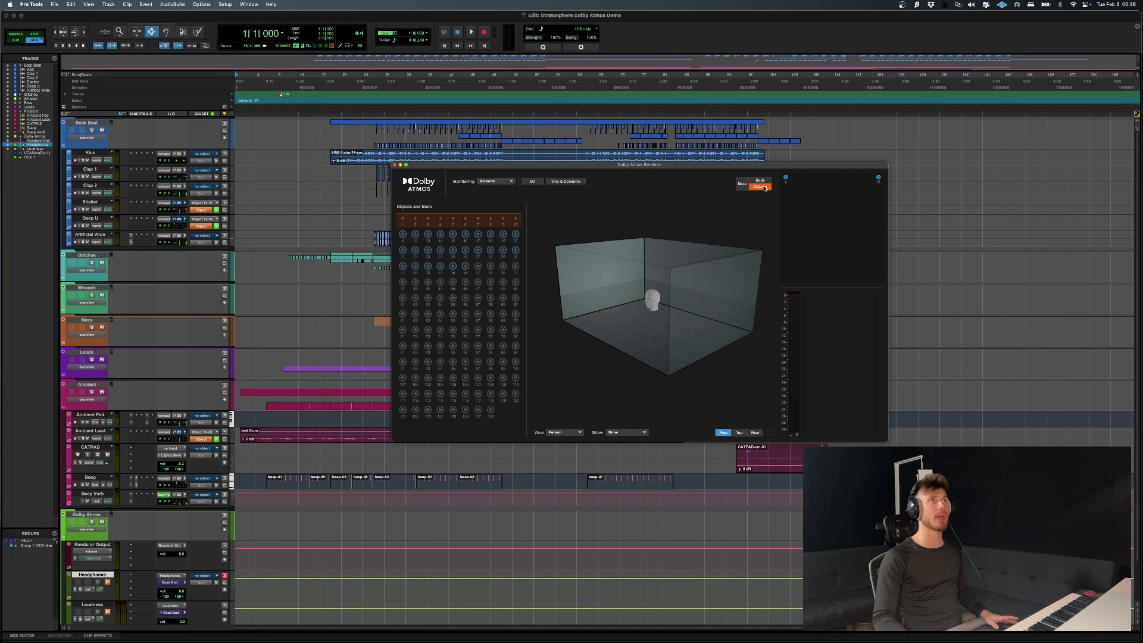
left_click(765, 188)
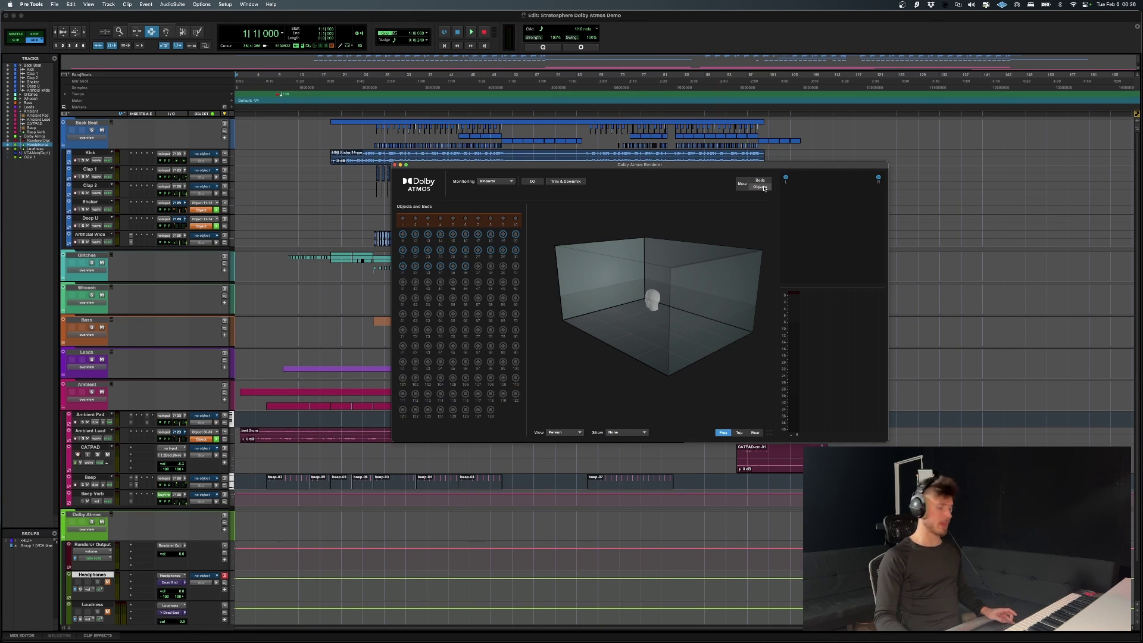
Dismiss the renderer, return to the Mix window, and select the Kick track.
key("super+Tab")
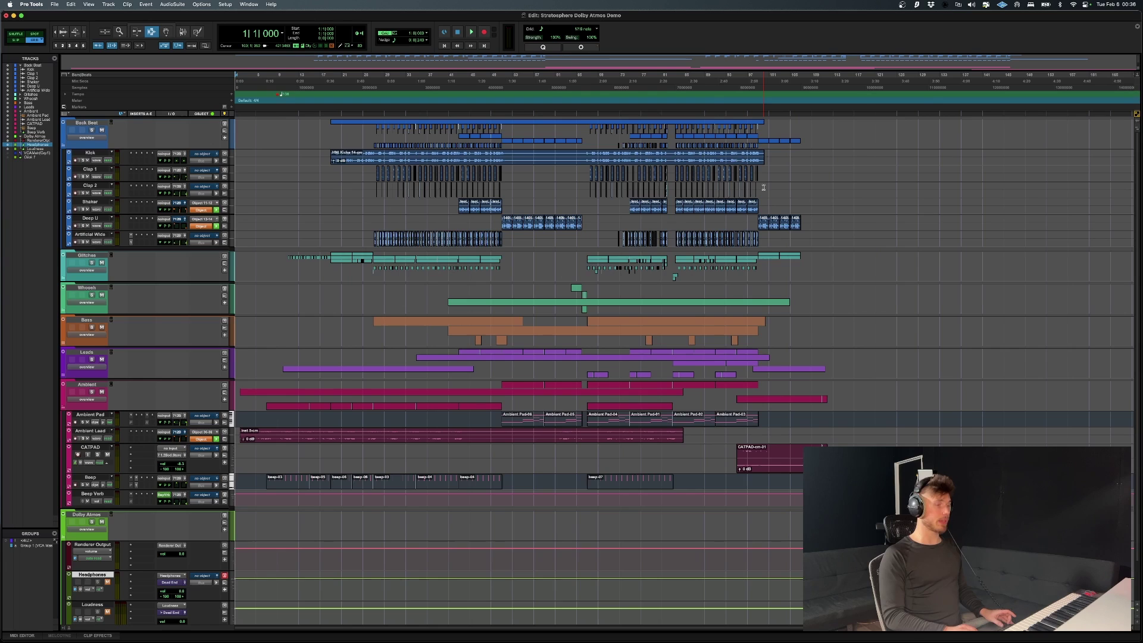
key("super+equal")
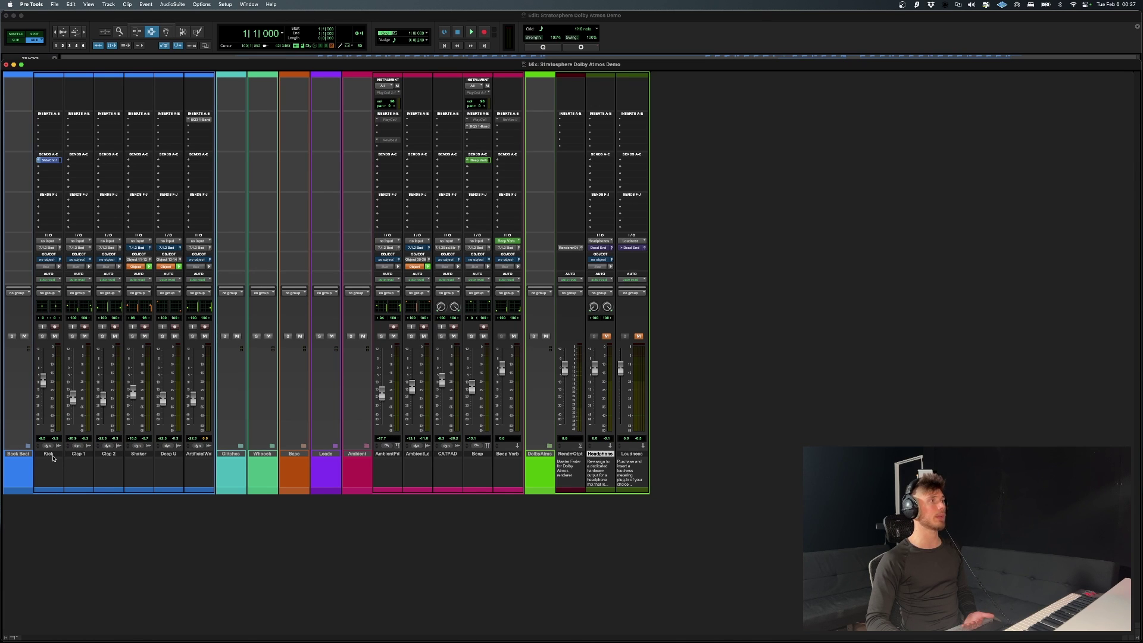
left_click(51, 454)
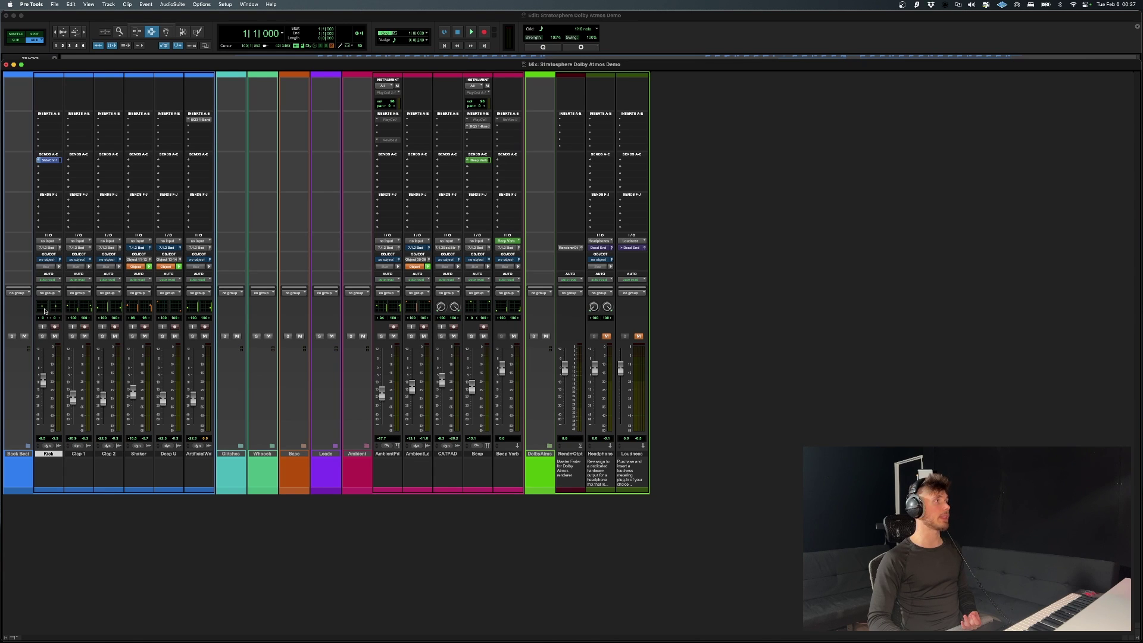
Raise the Kick bed's panner Height to 68 and close the panner window.
left_click(60, 250)
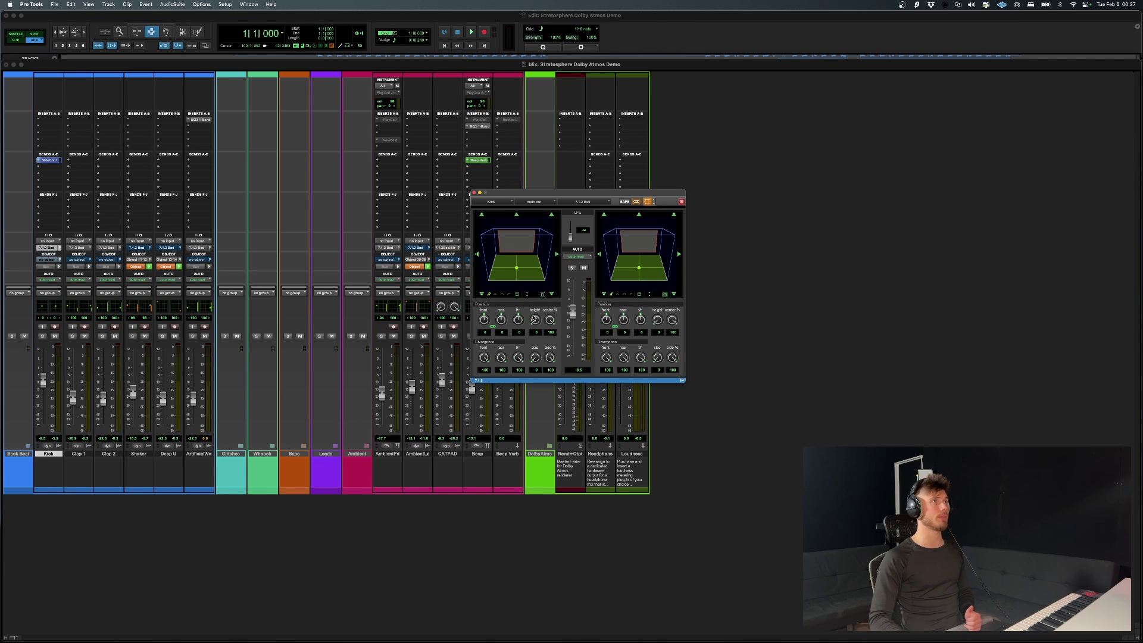
left_click_drag(535, 320, 536, 344)
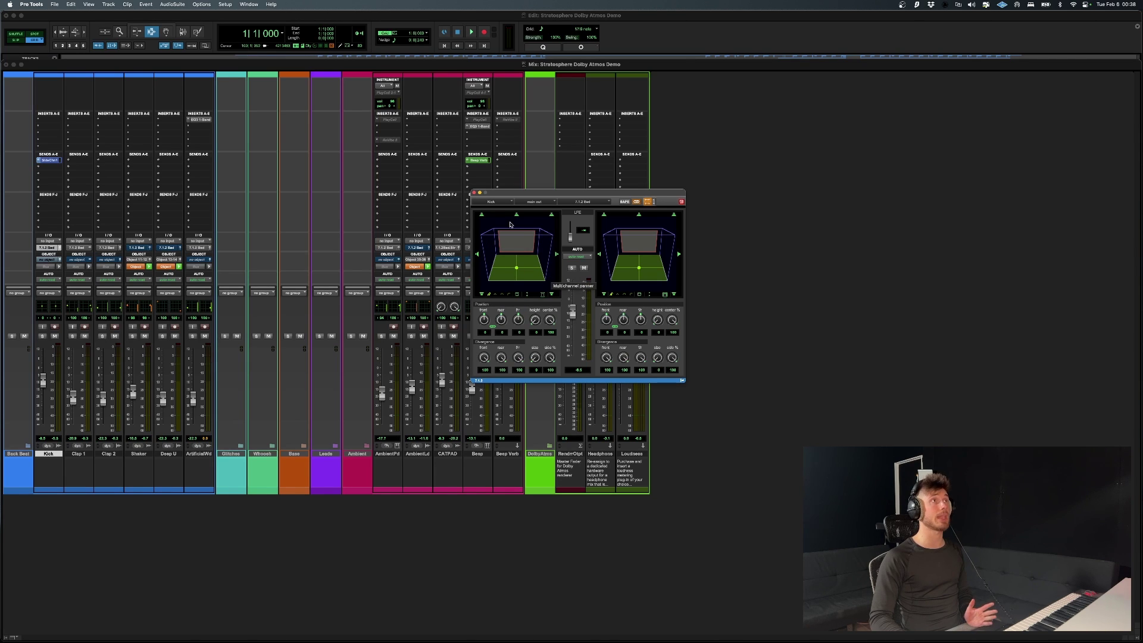
left_click(474, 193)
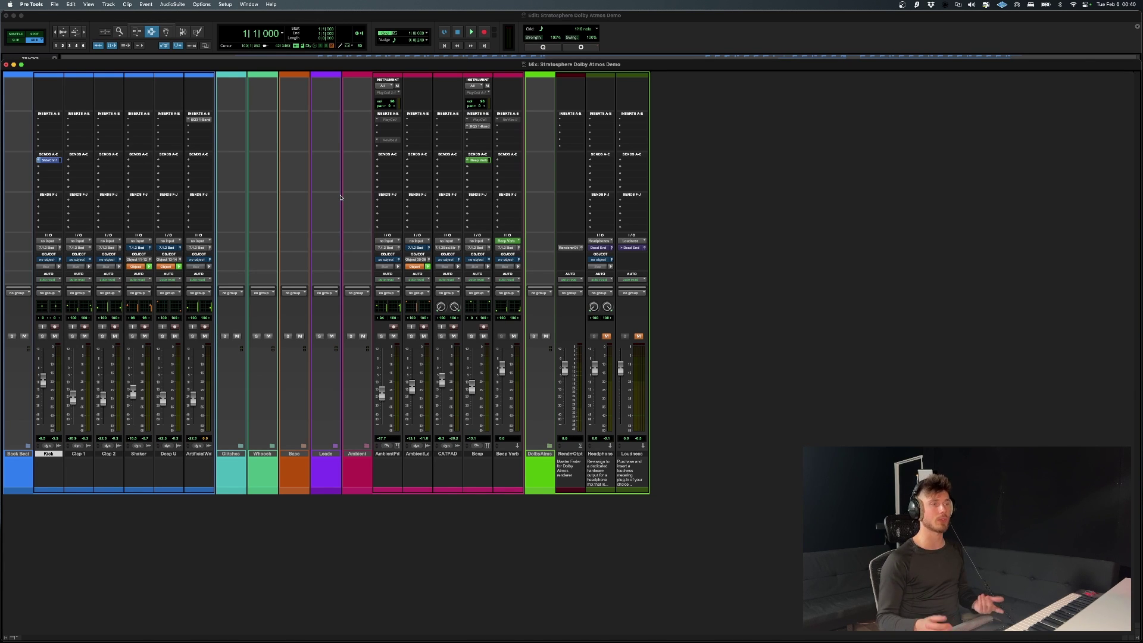
key("super+equal")
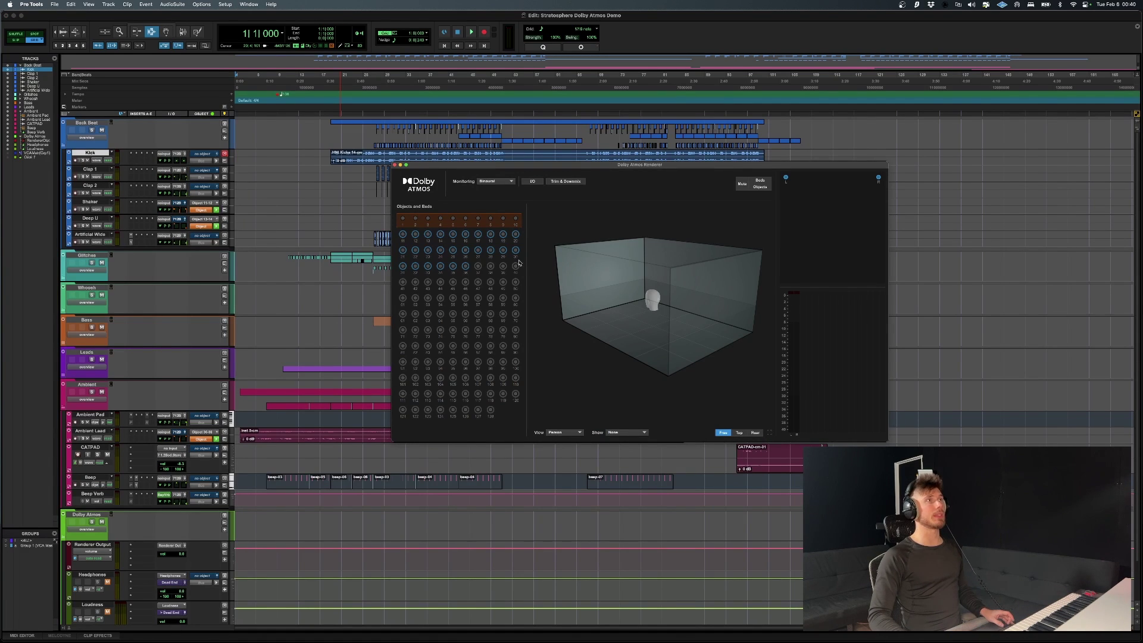
key("super+equal")
key("super+w")
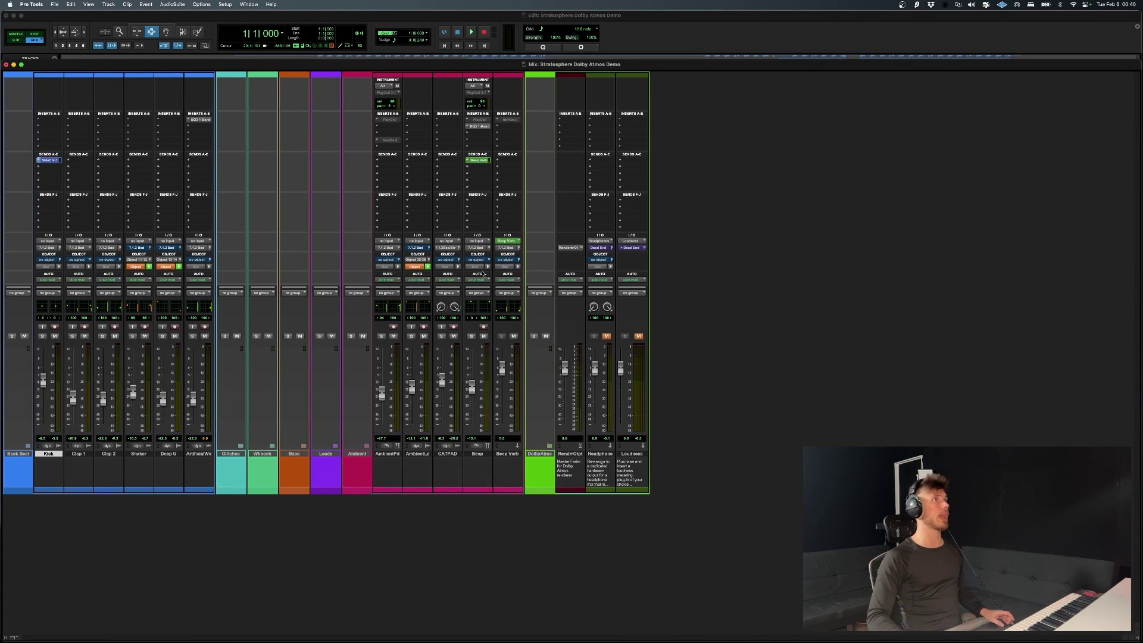
left_click(416, 263)
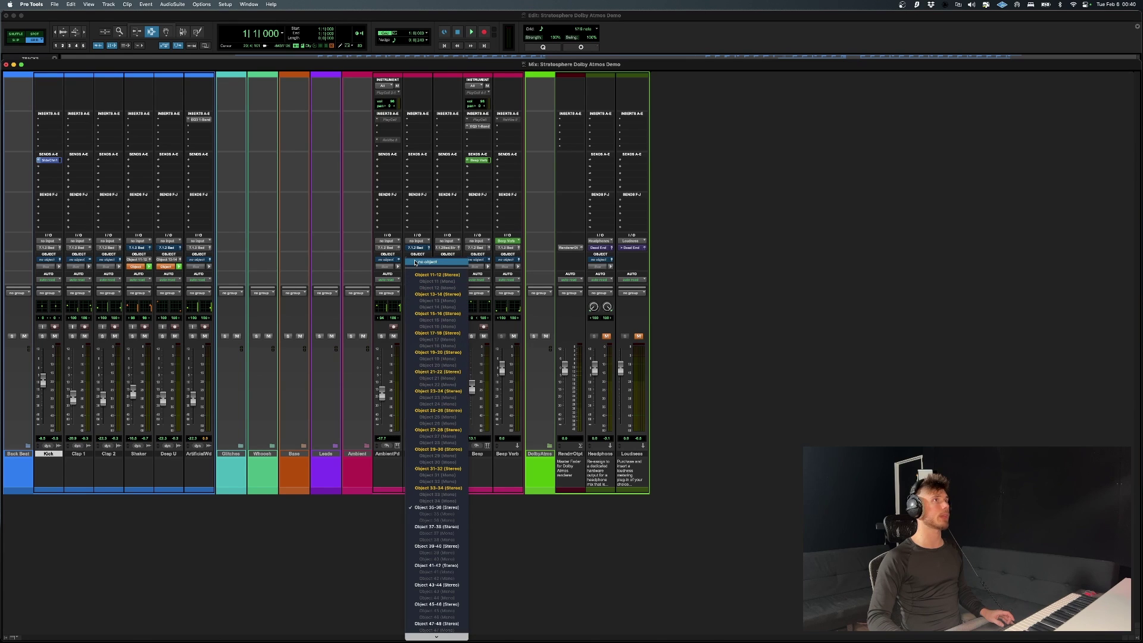
scroll(420, 463, "down", 10)
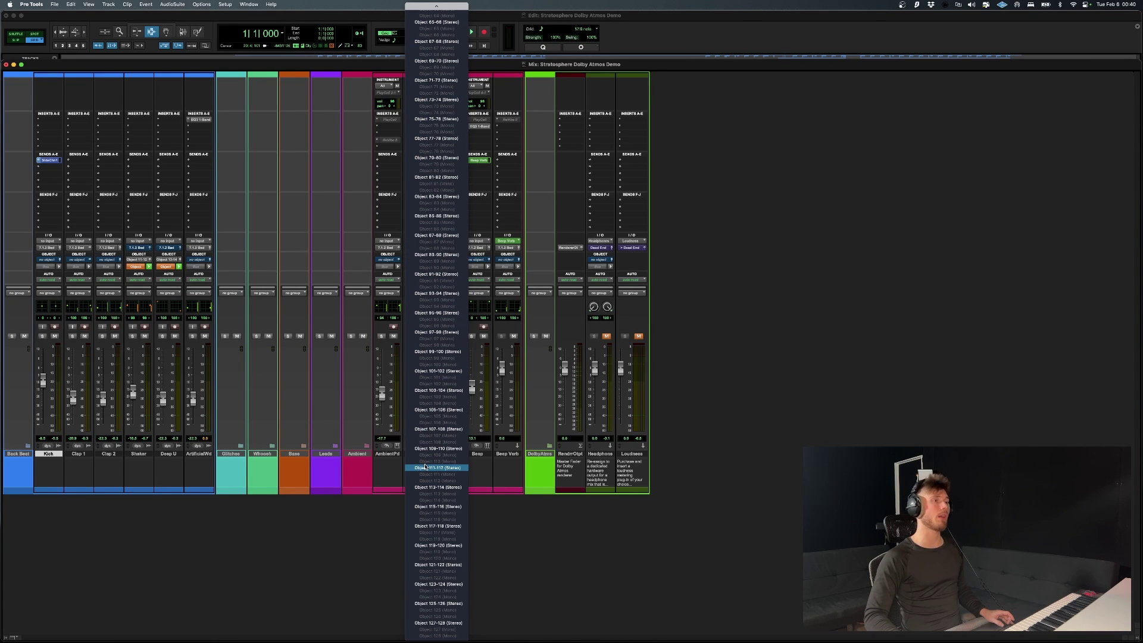
scroll(444, 362, "up", 1)
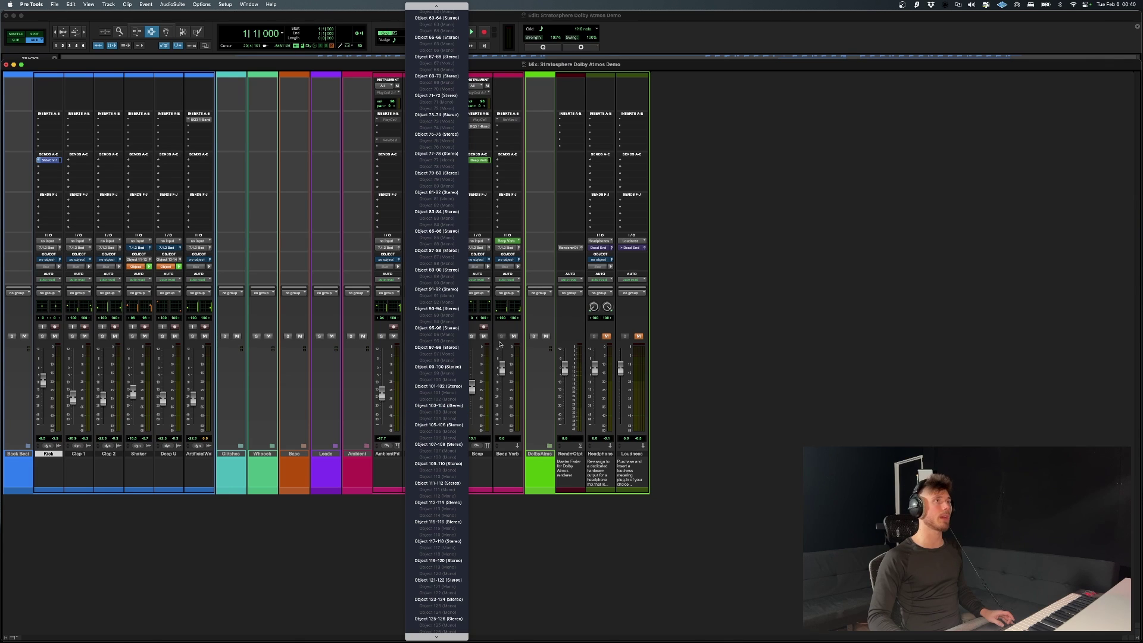
scroll(452, 299, "up", 10)
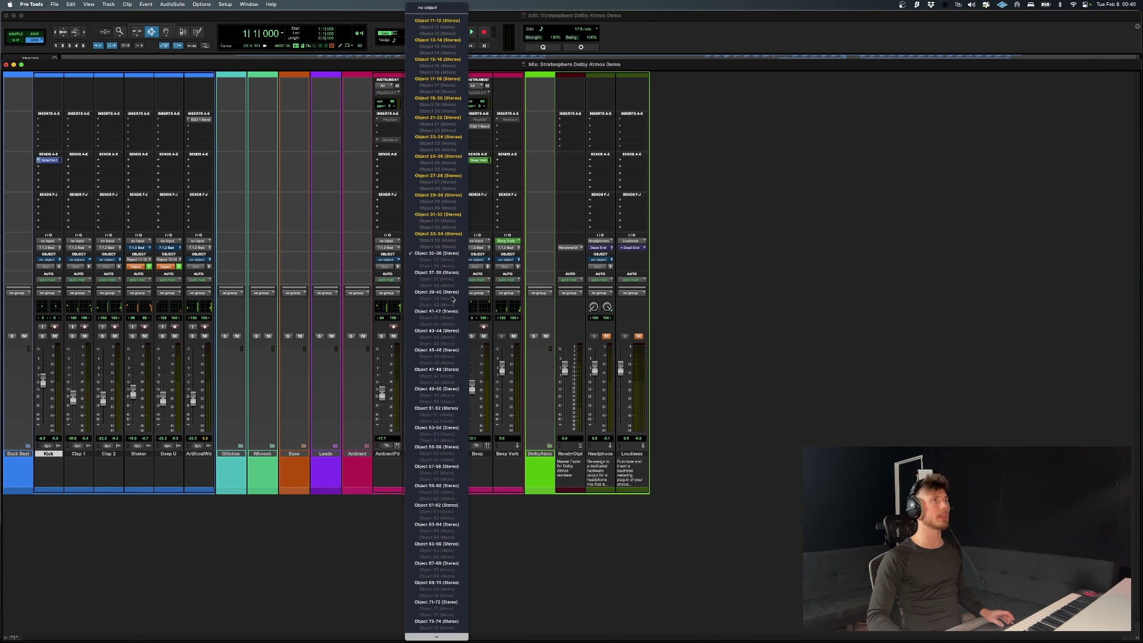
left_click(572, 324)
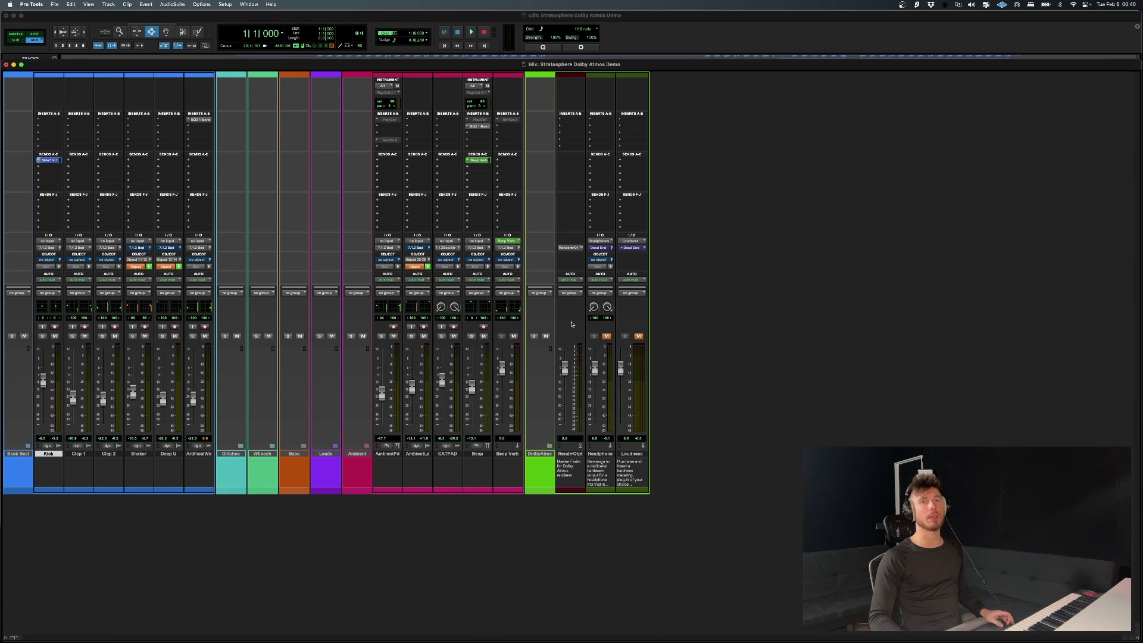